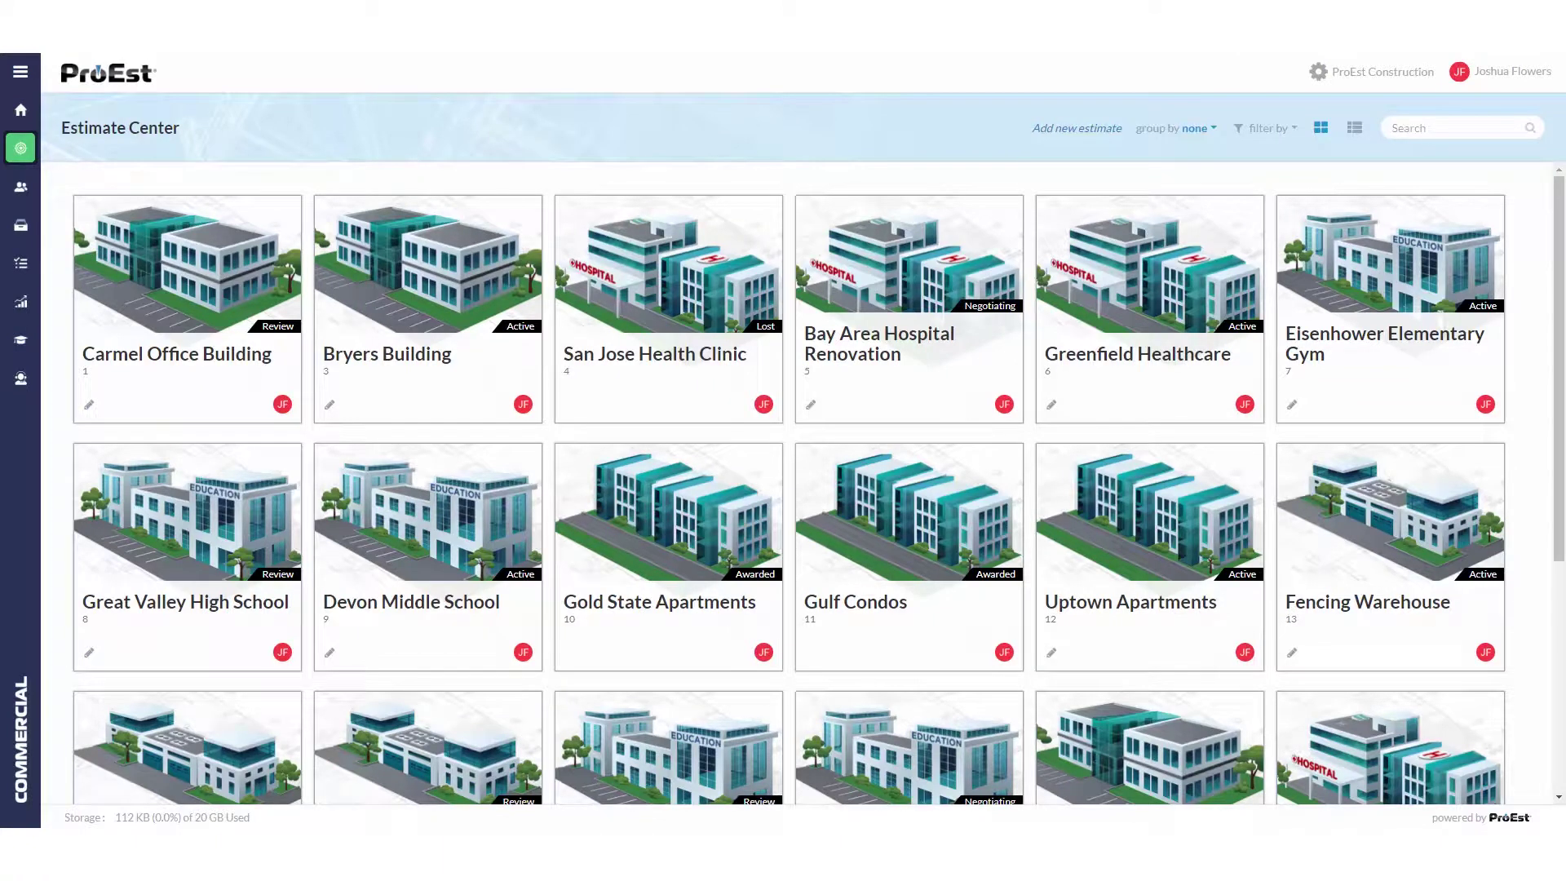
Show the Integrations list in Company Setup from the settings menu
left_click(1371, 72)
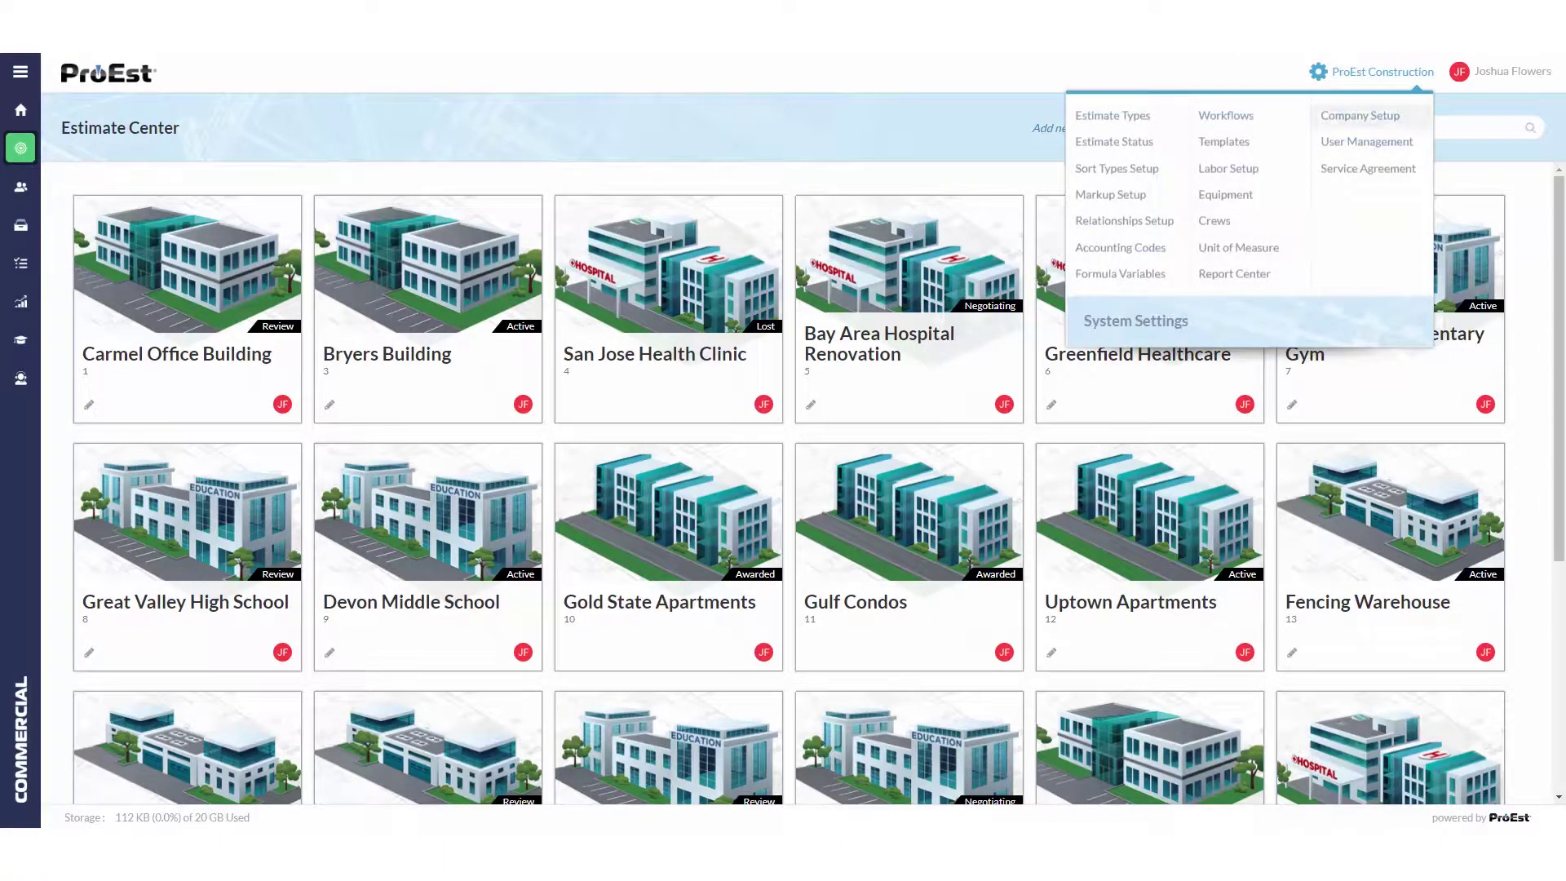
left_click(1358, 118)
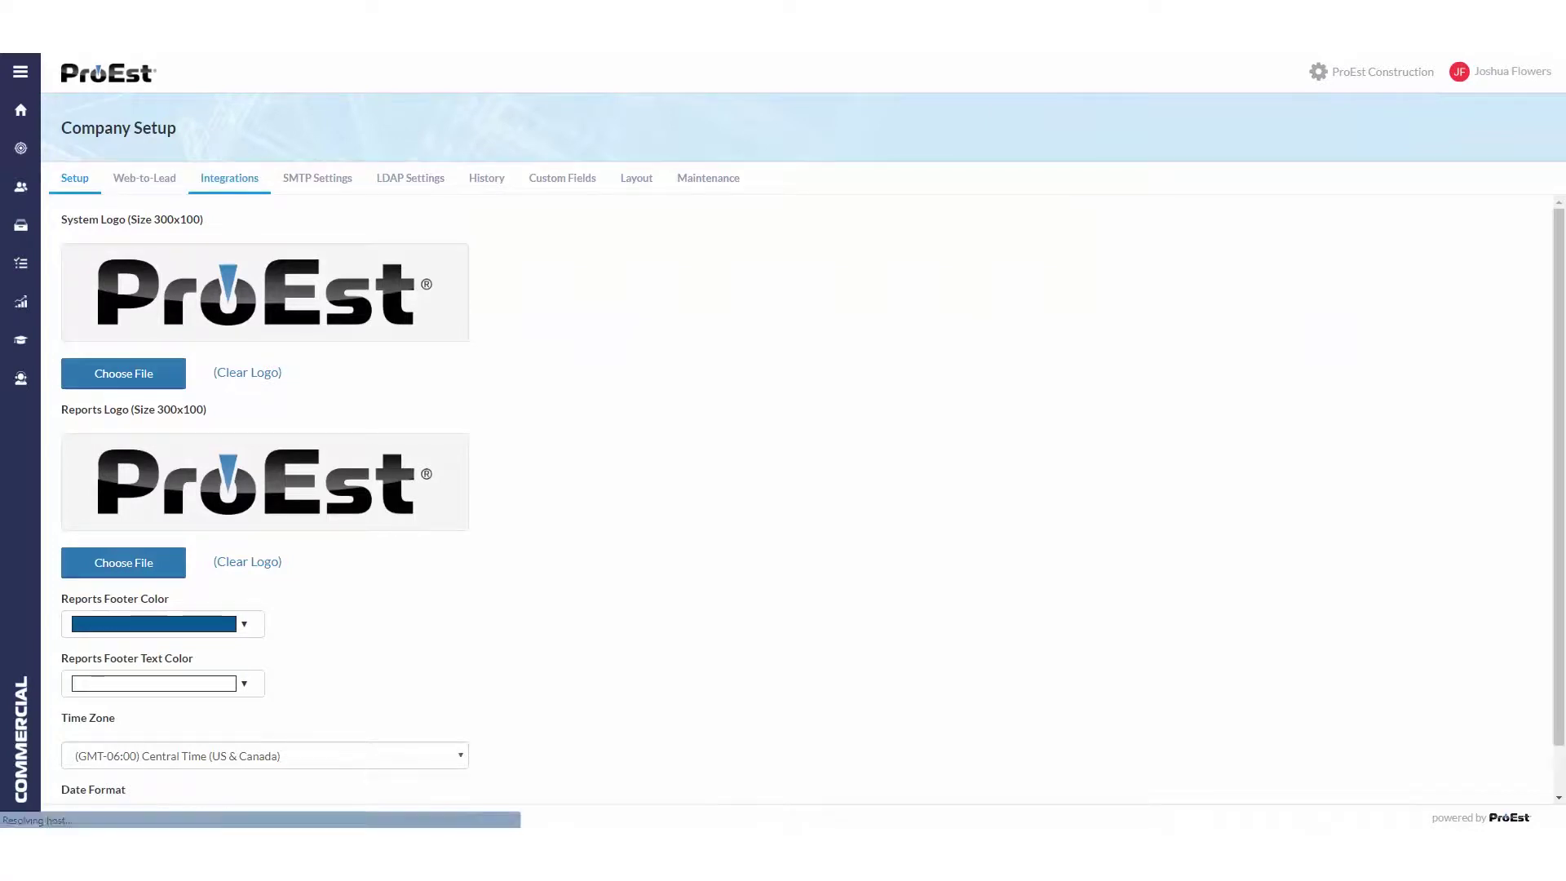
left_click(250, 179)
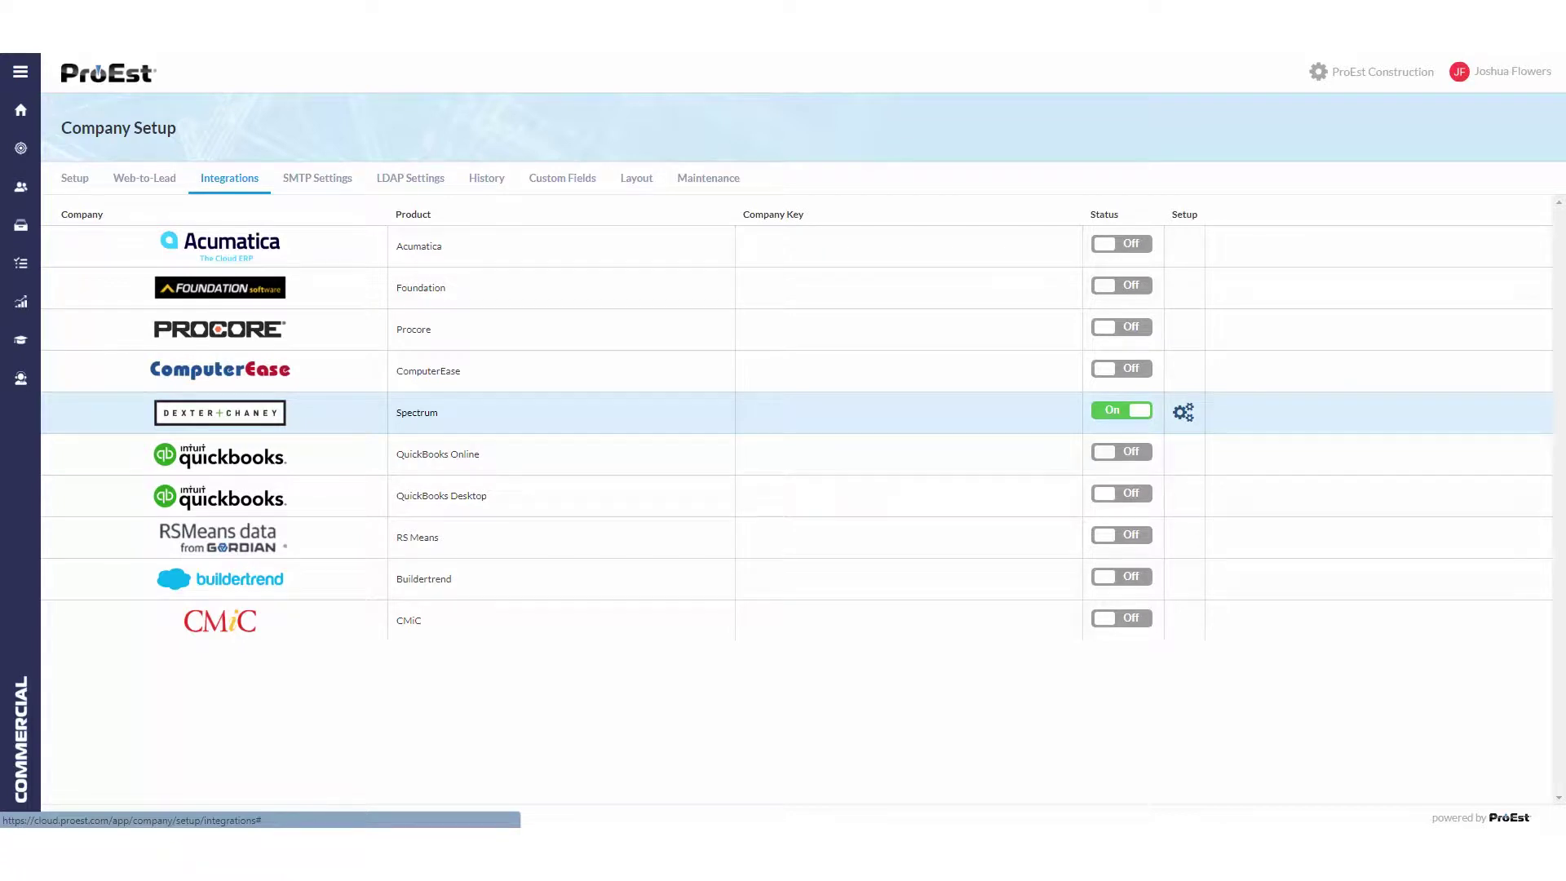
Open the Spectrum integration's setup settings from its gear icon
left_click(1183, 413)
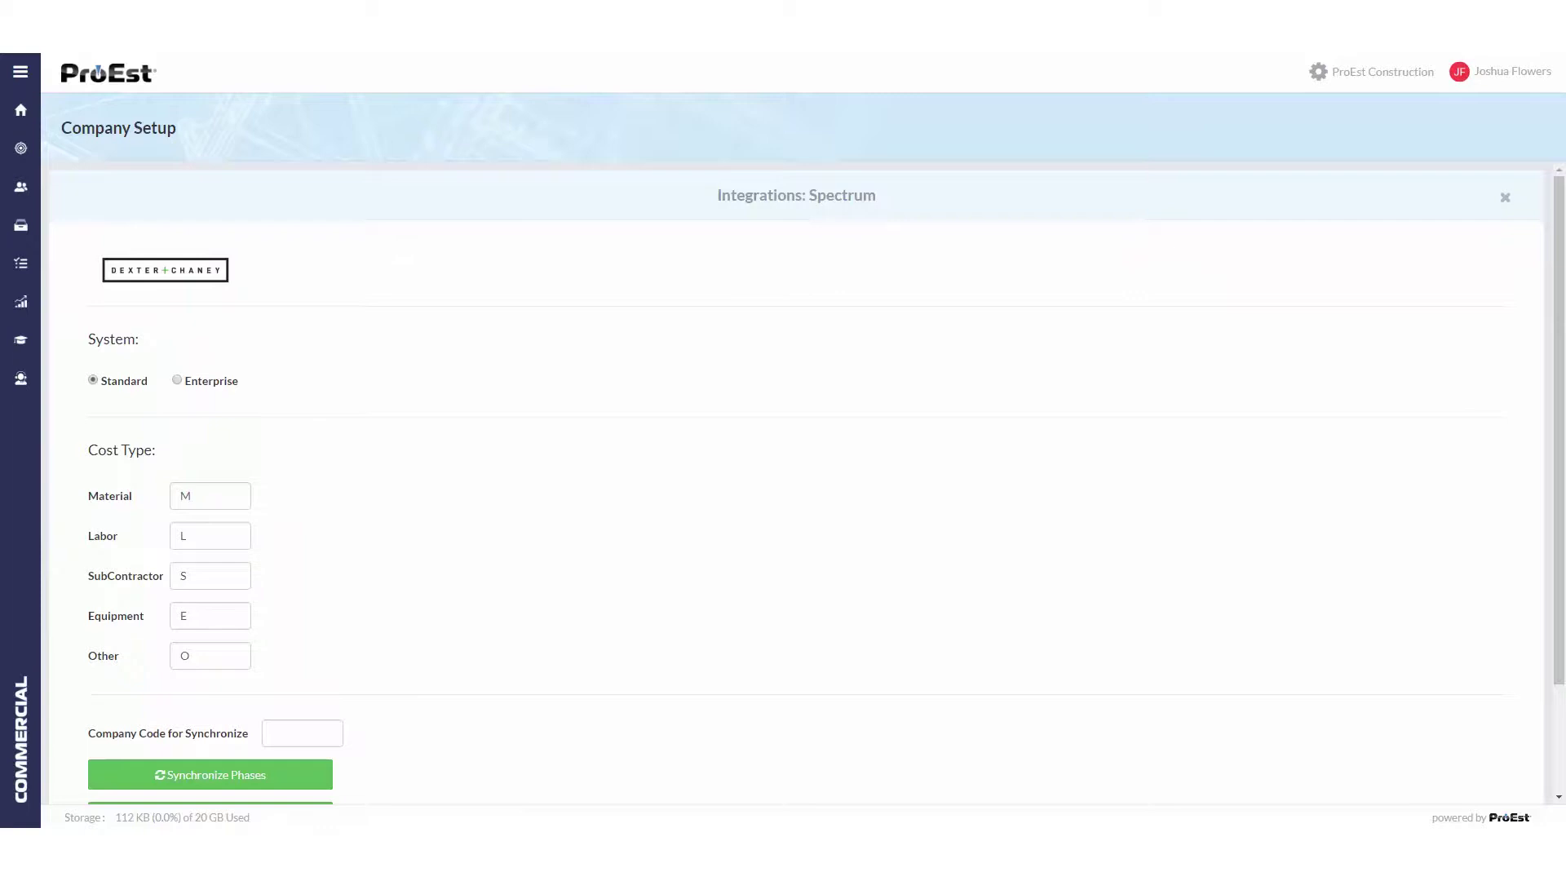
scroll(796, 489, "down", 1)
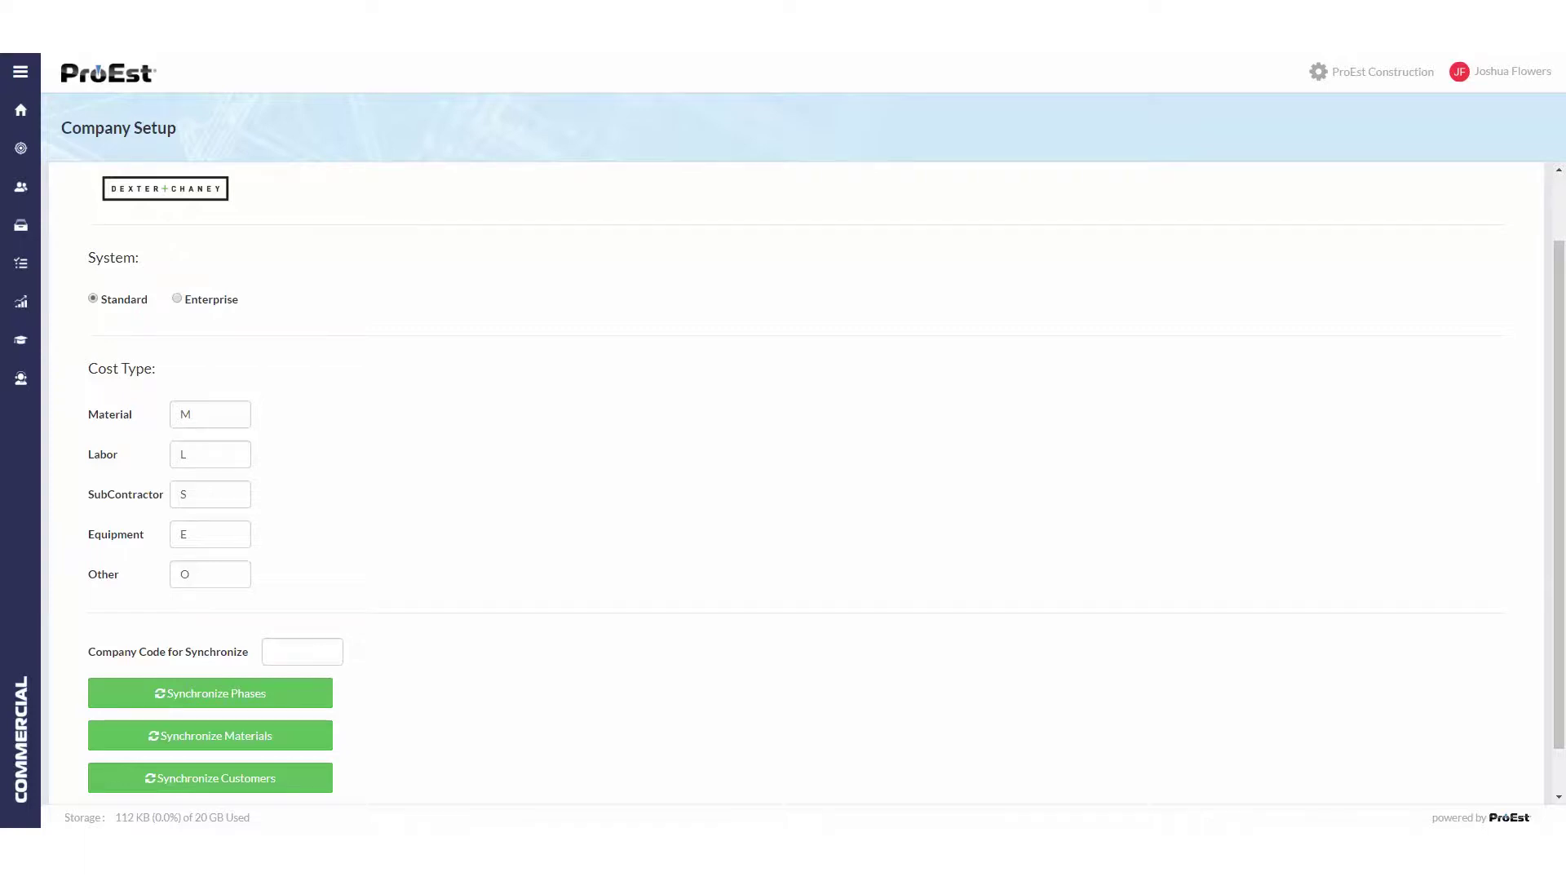
Enter PRE as the Spectrum synchronize company code
left_click(302, 651)
type("PRE")
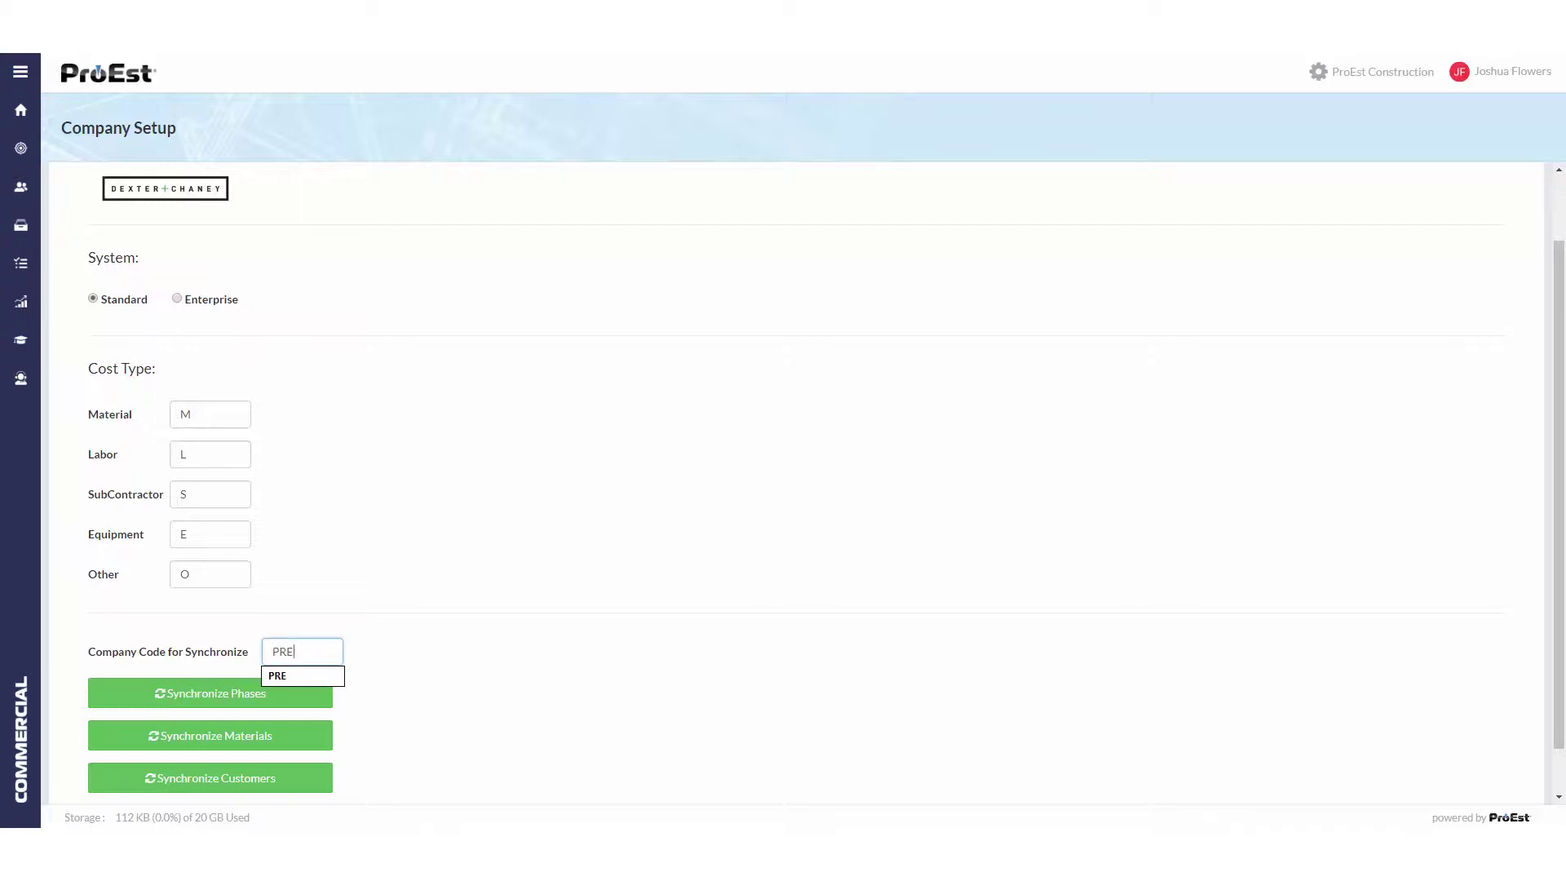
key("Tab")
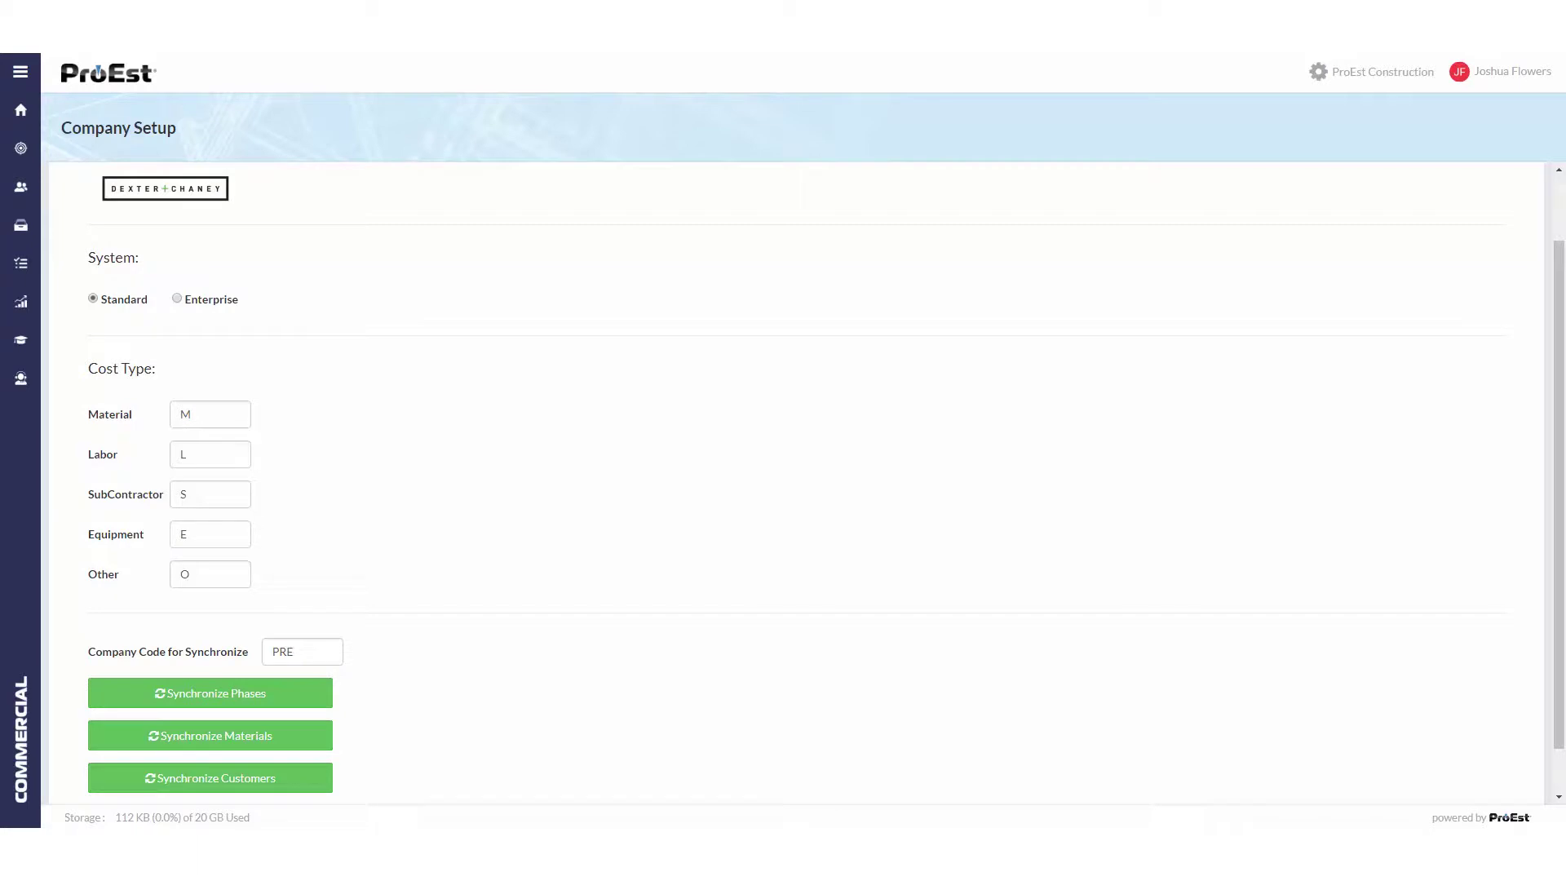
Start a new custom field from Company Setup's Custom Fields list
left_click(1372, 70)
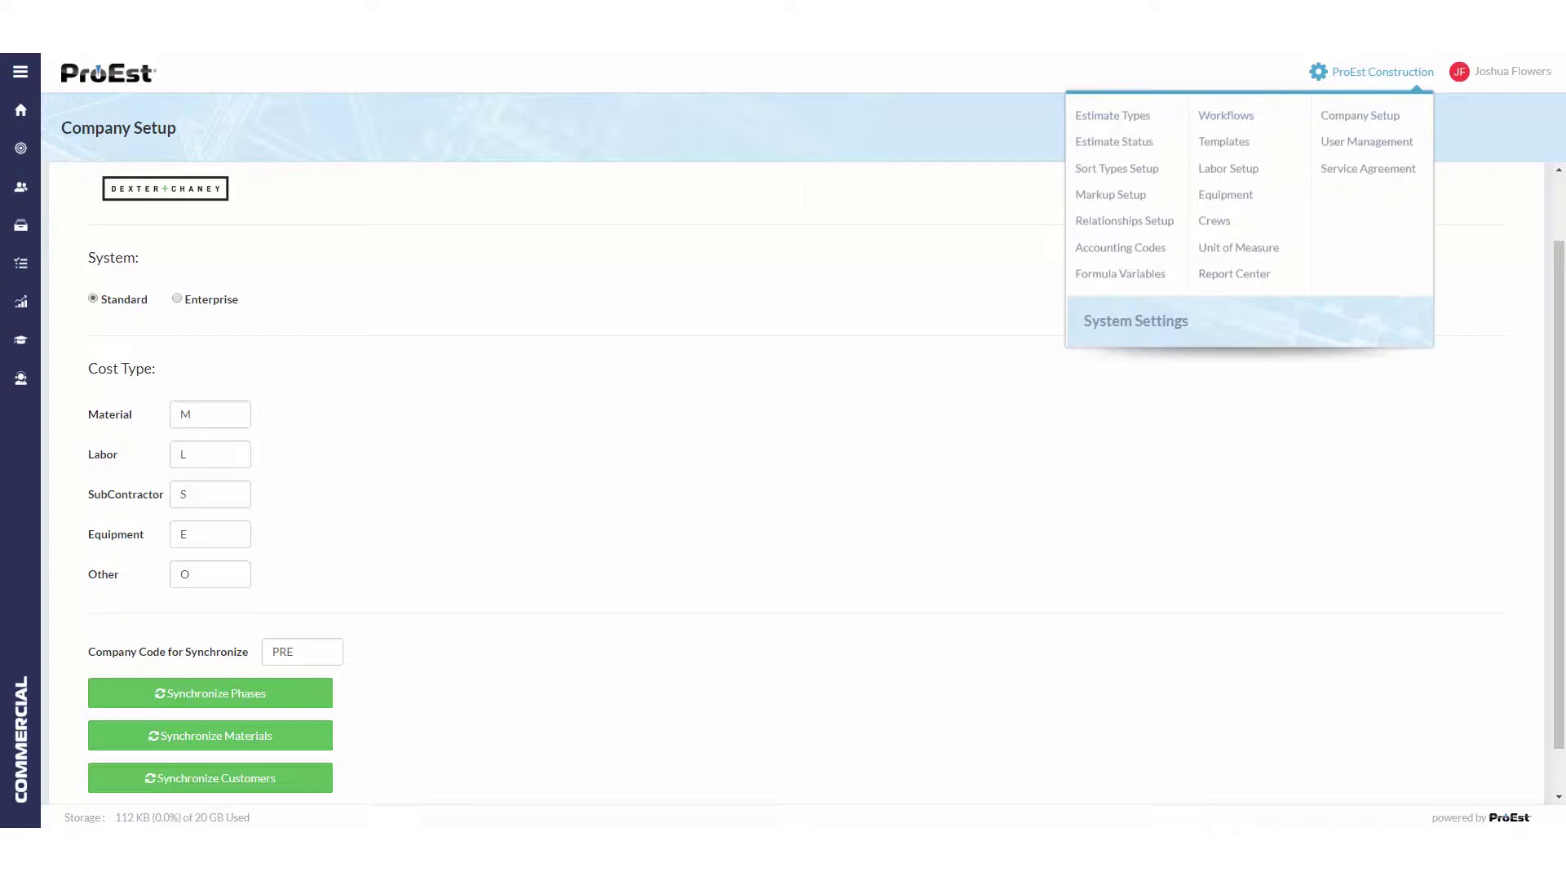
left_click(1360, 115)
left_click(562, 176)
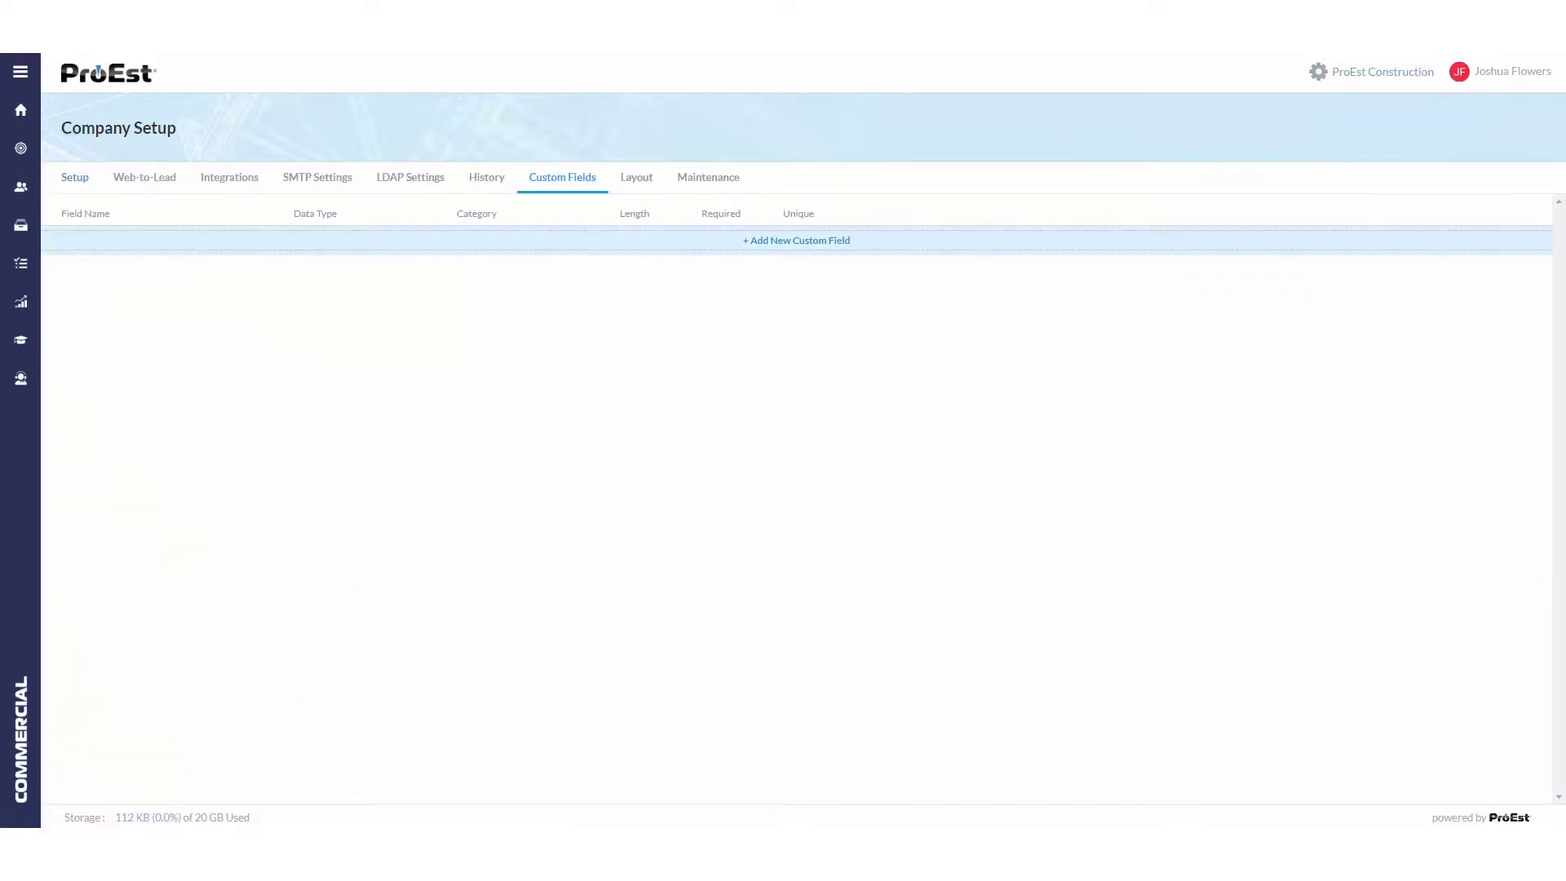
left_click(797, 239)
type("Company Code")
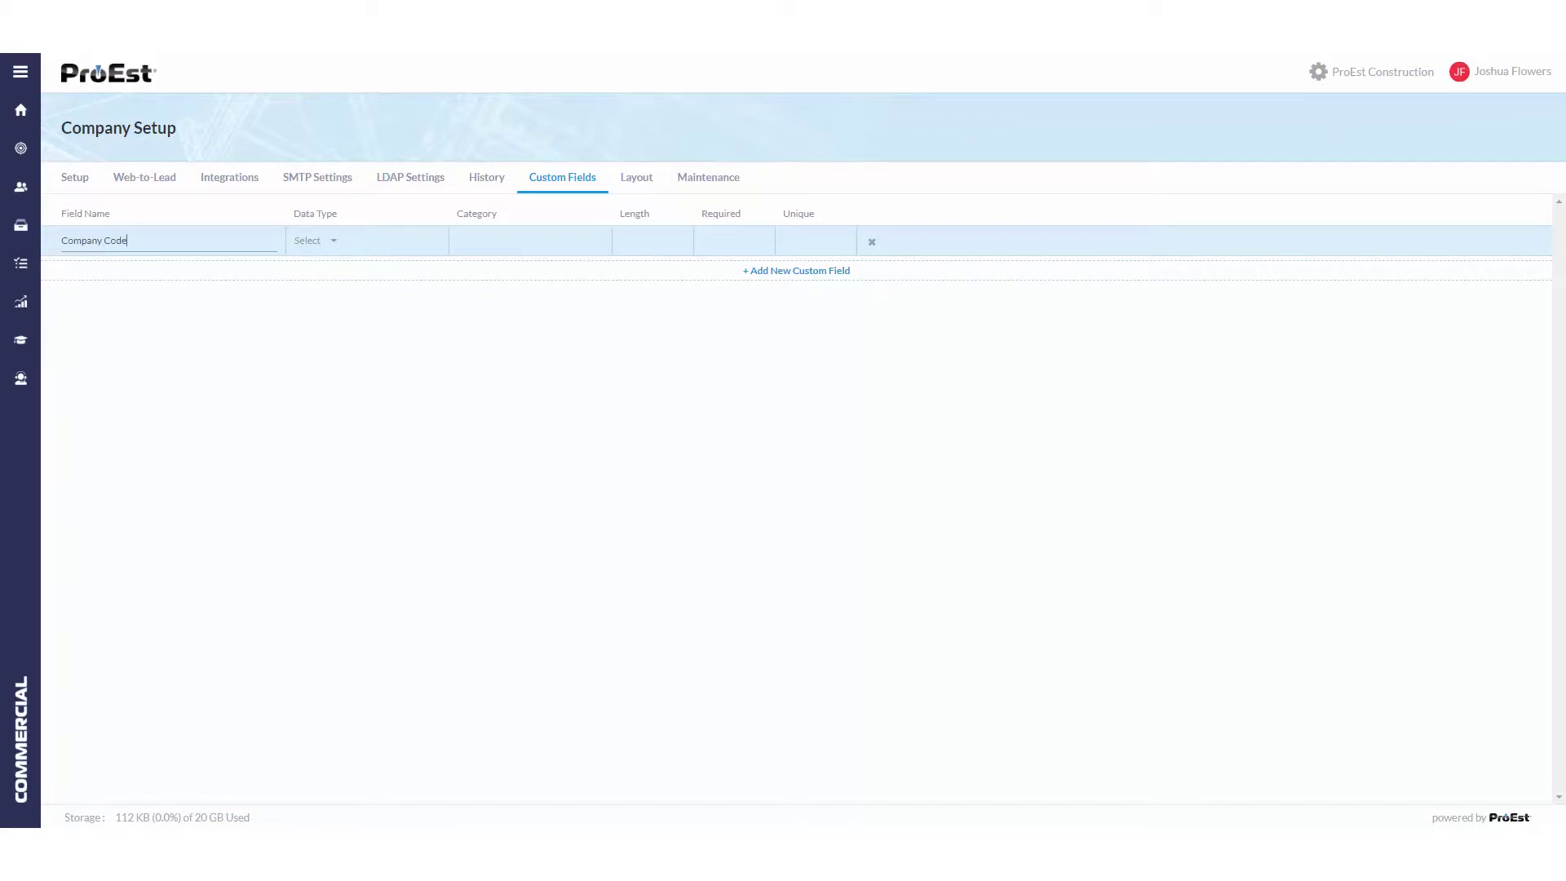
Make the Company Code field a picklist with options Pre and CES
left_click(315, 240)
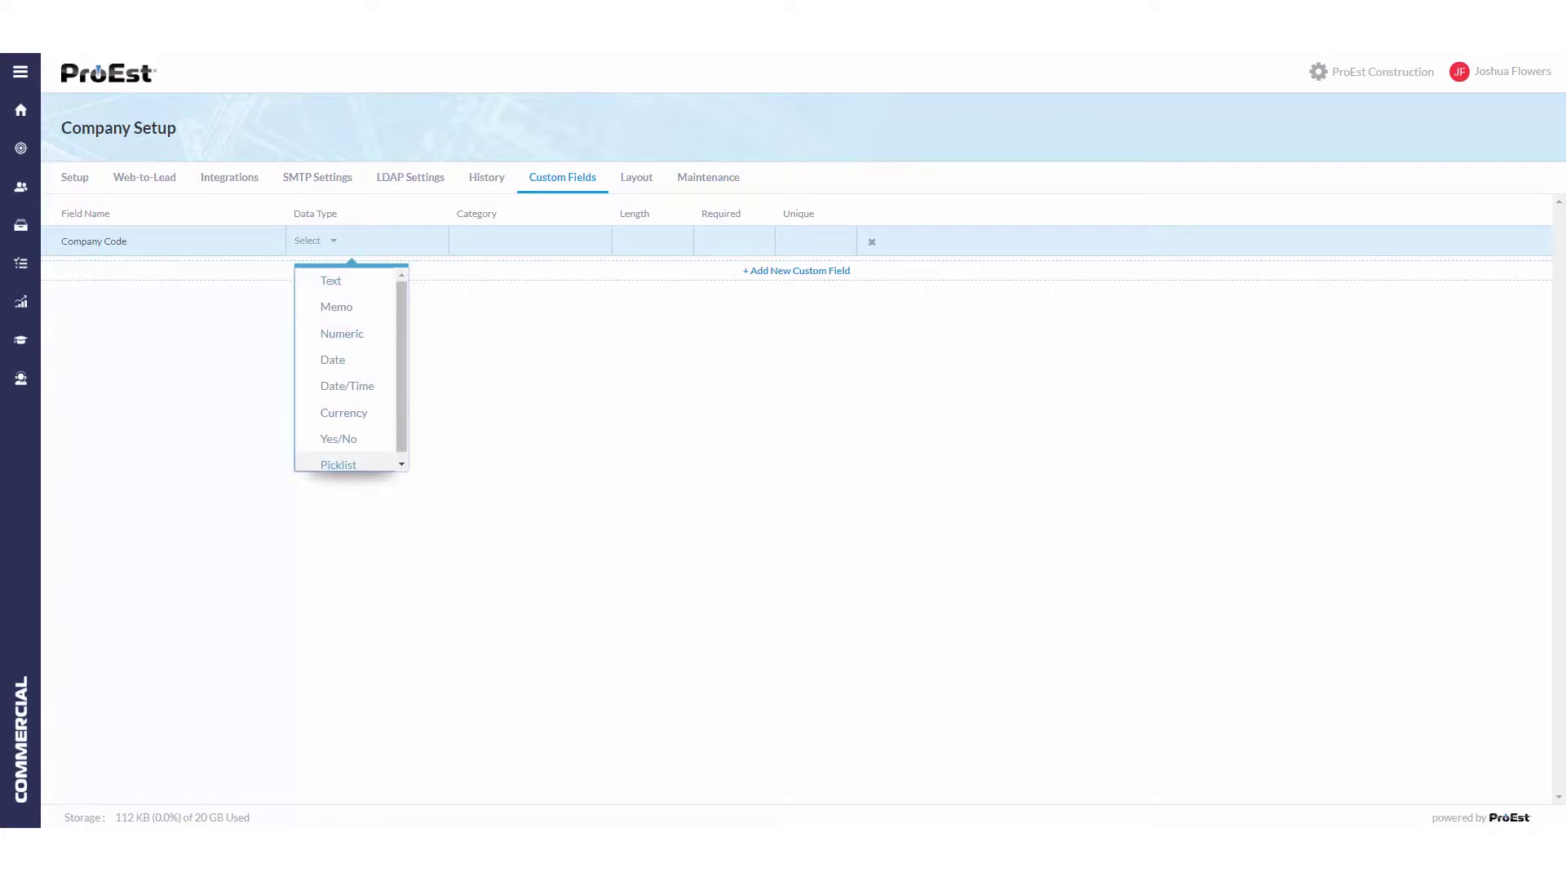
left_click(338, 464)
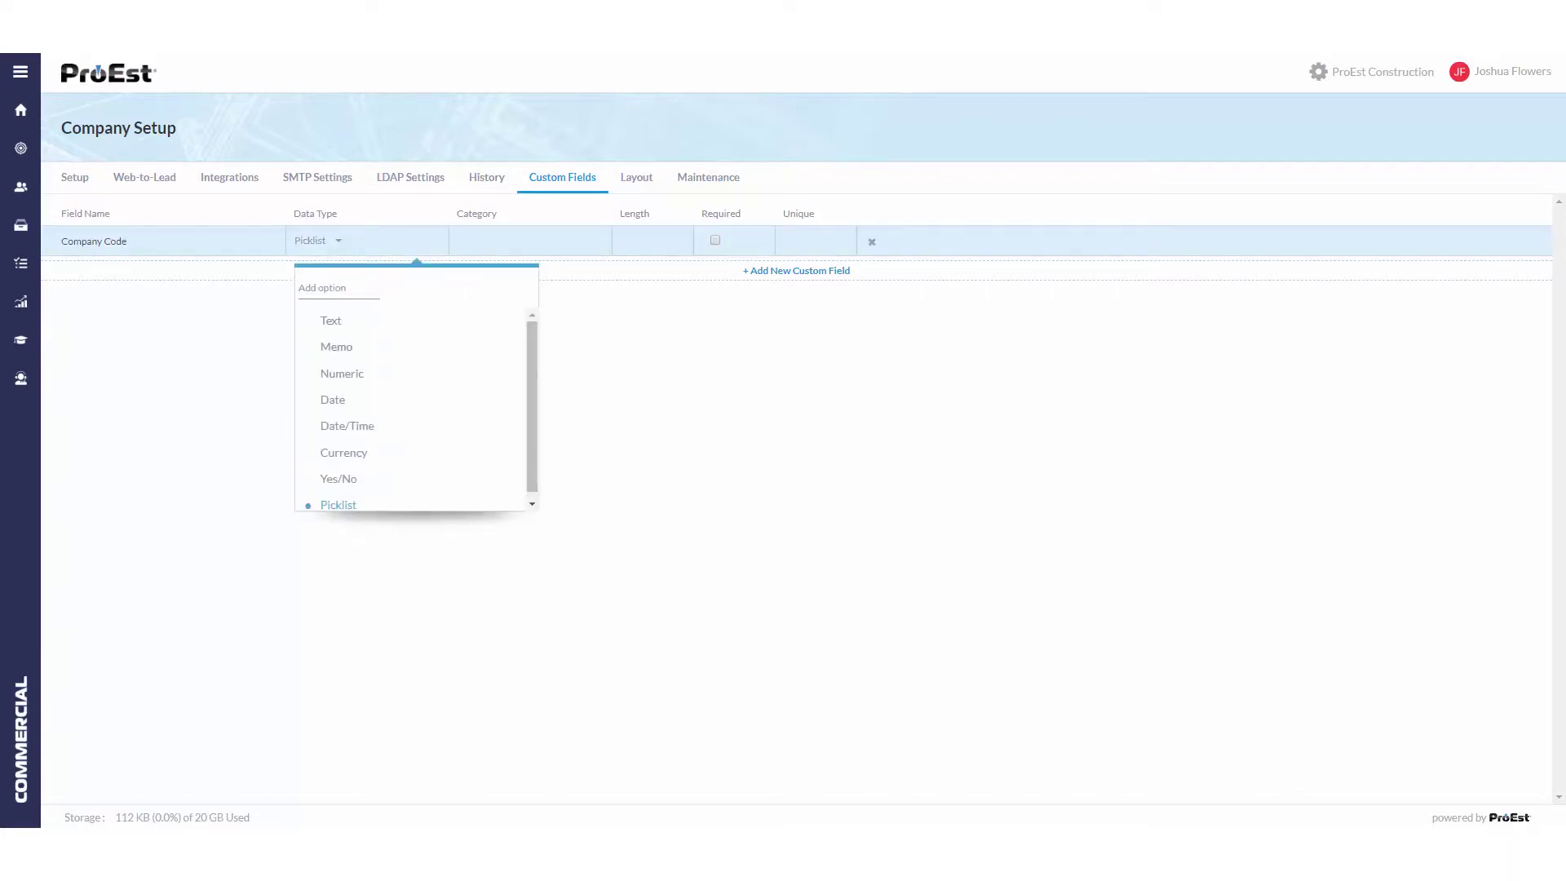
type("Pre")
key("Return")
type("CES")
key("Return")
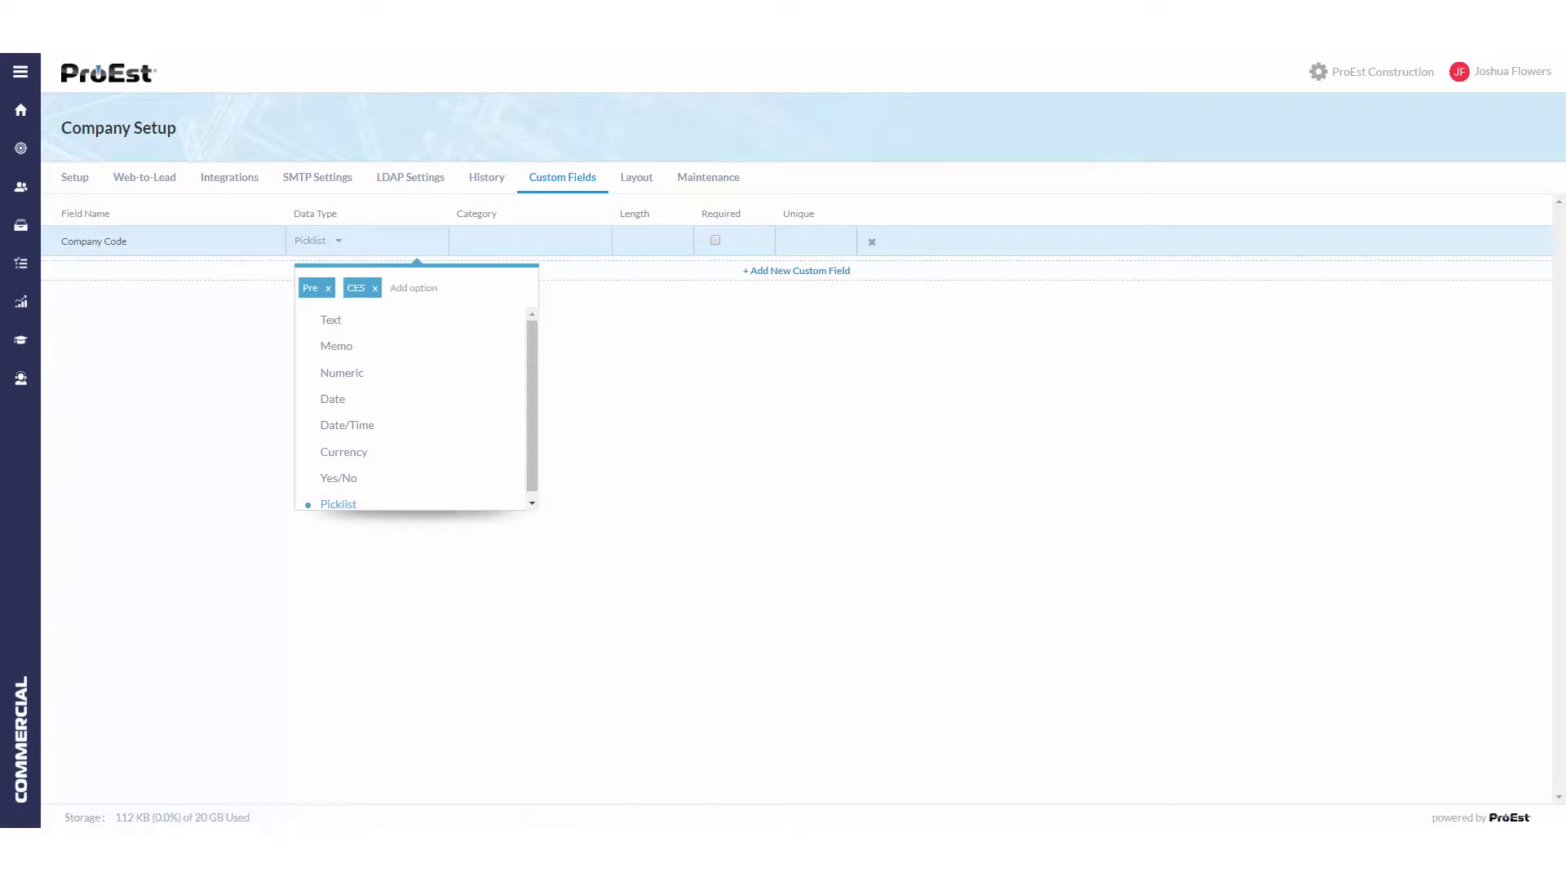
key("Escape")
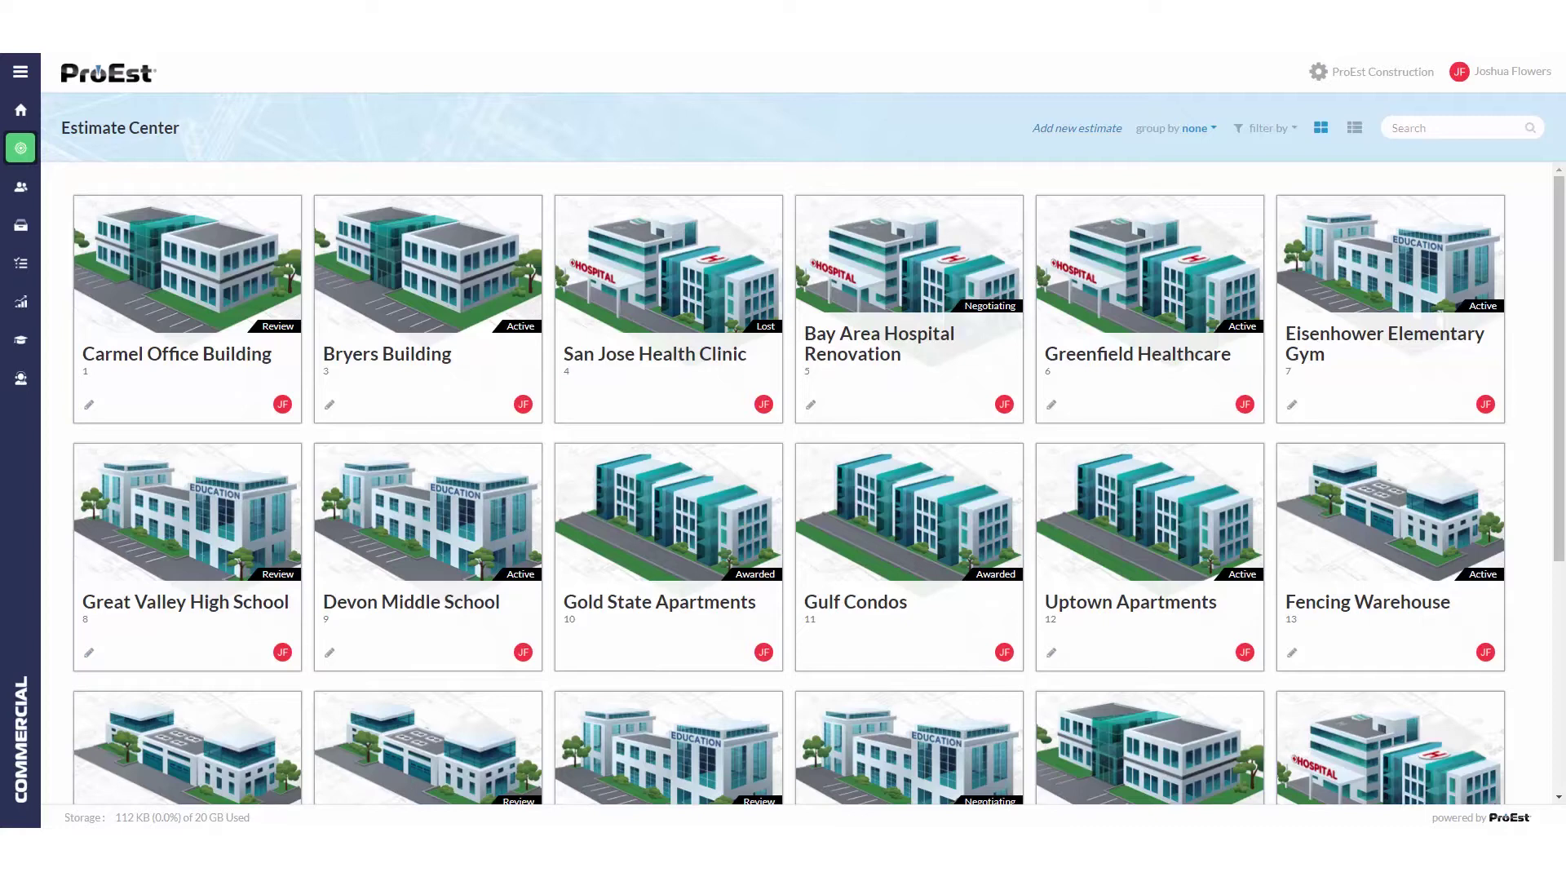
scroll(784, 490, "down", 3)
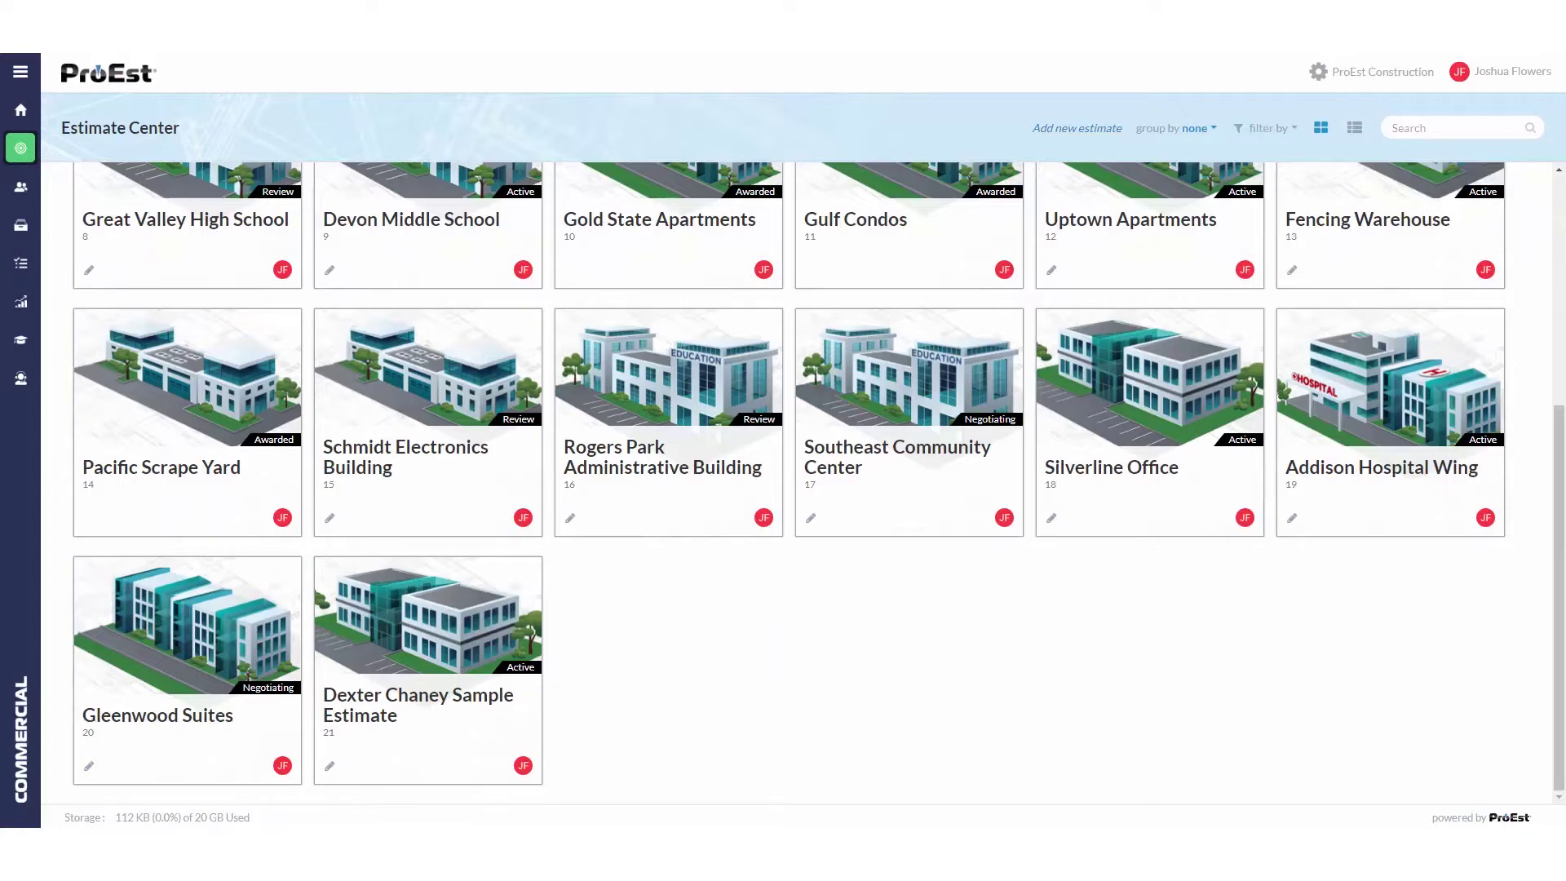
Set the Dexter Chaney Sample Estimate's status to Awarded and save it
left_click(328, 767)
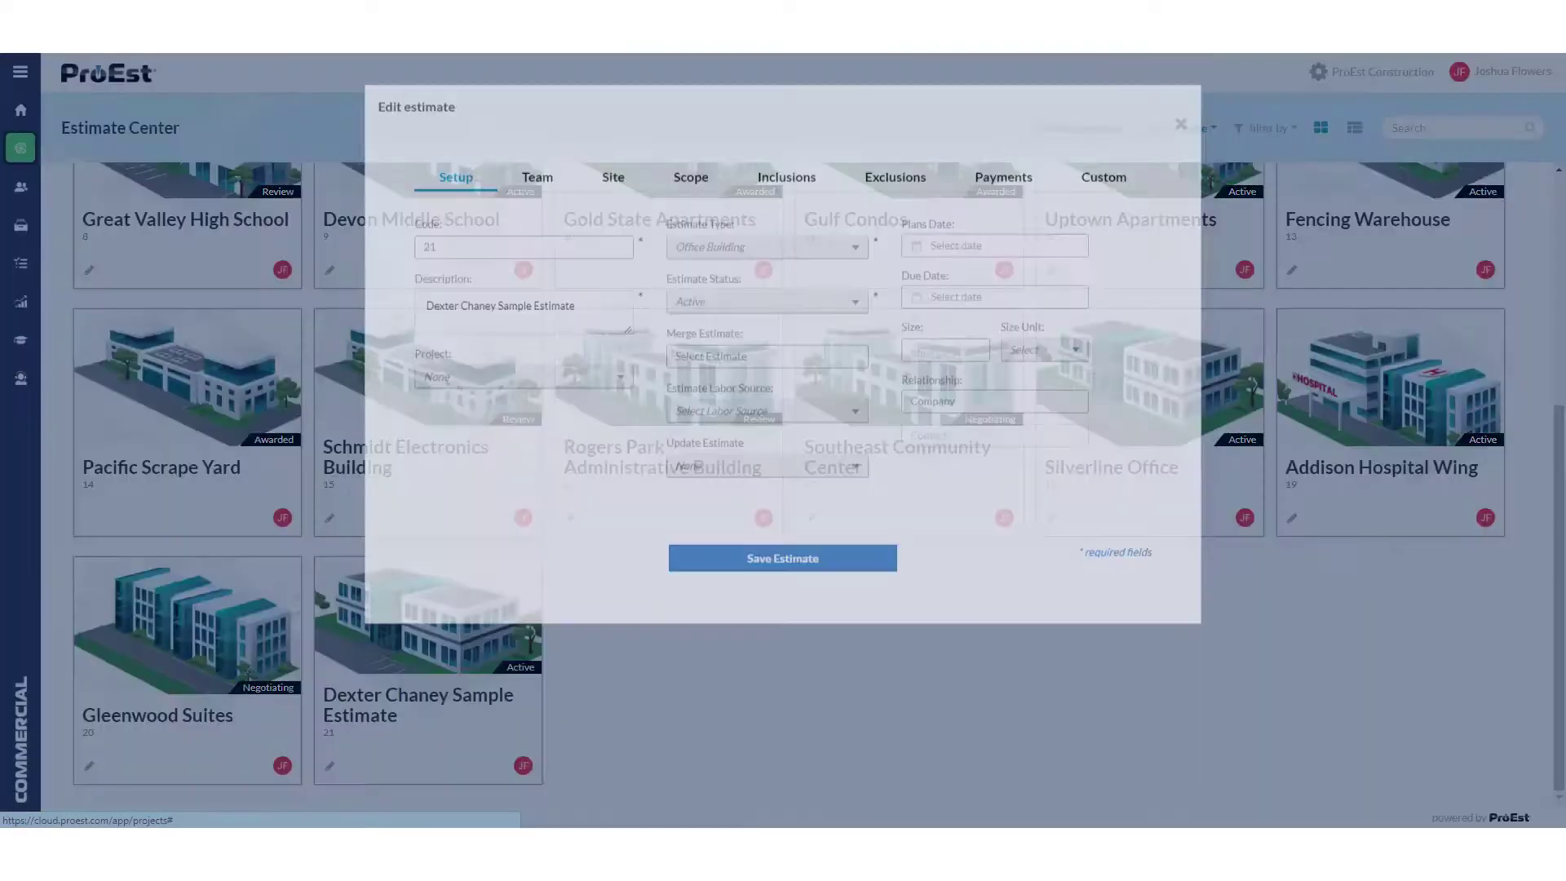
left_click(766, 388)
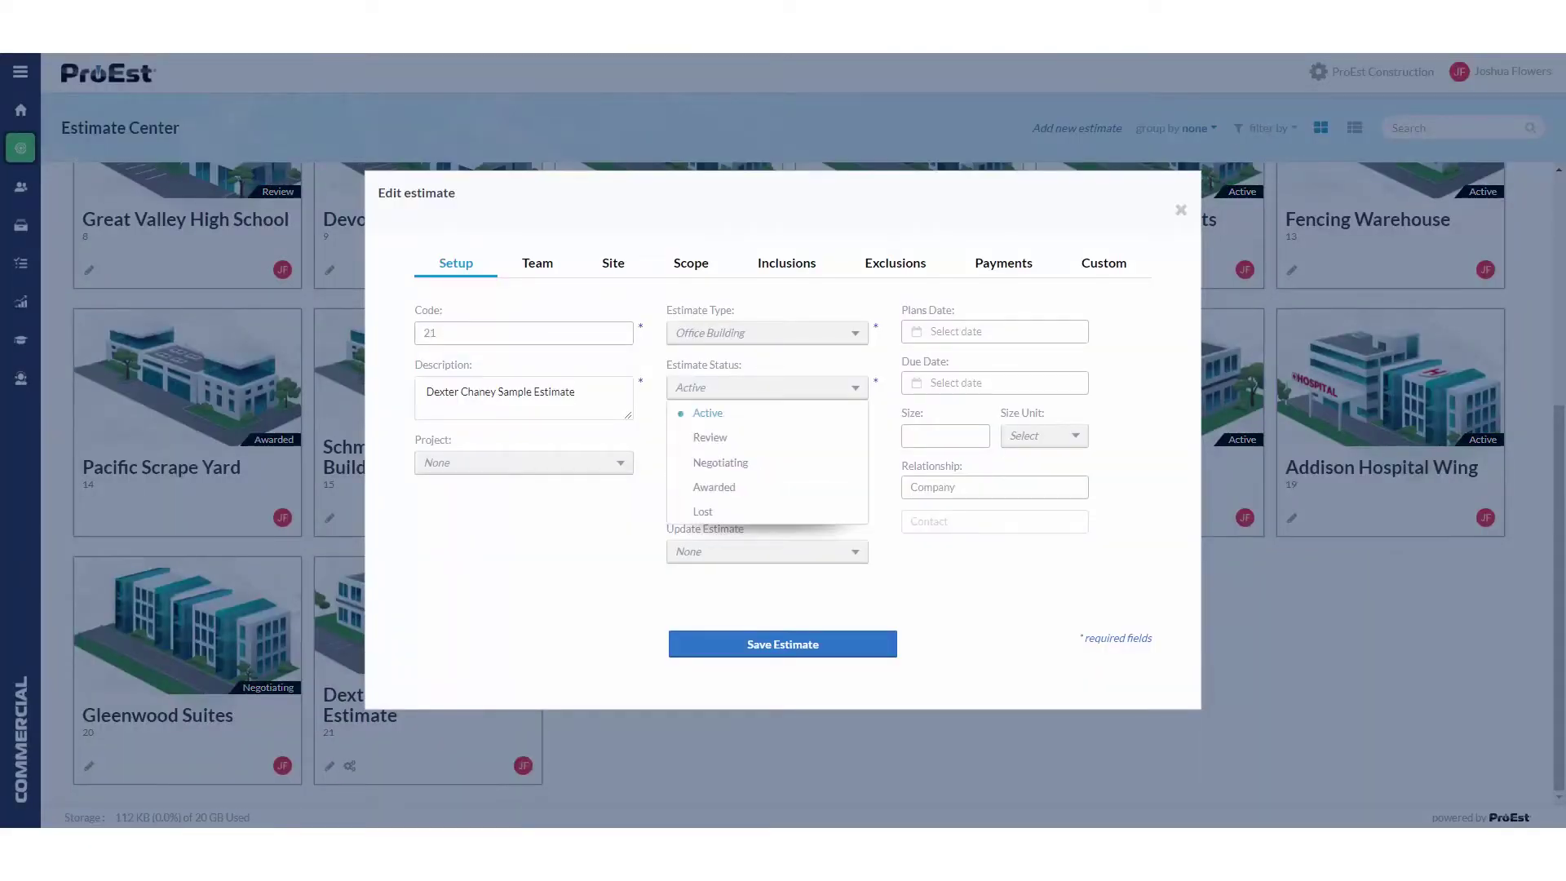
left_click(767, 486)
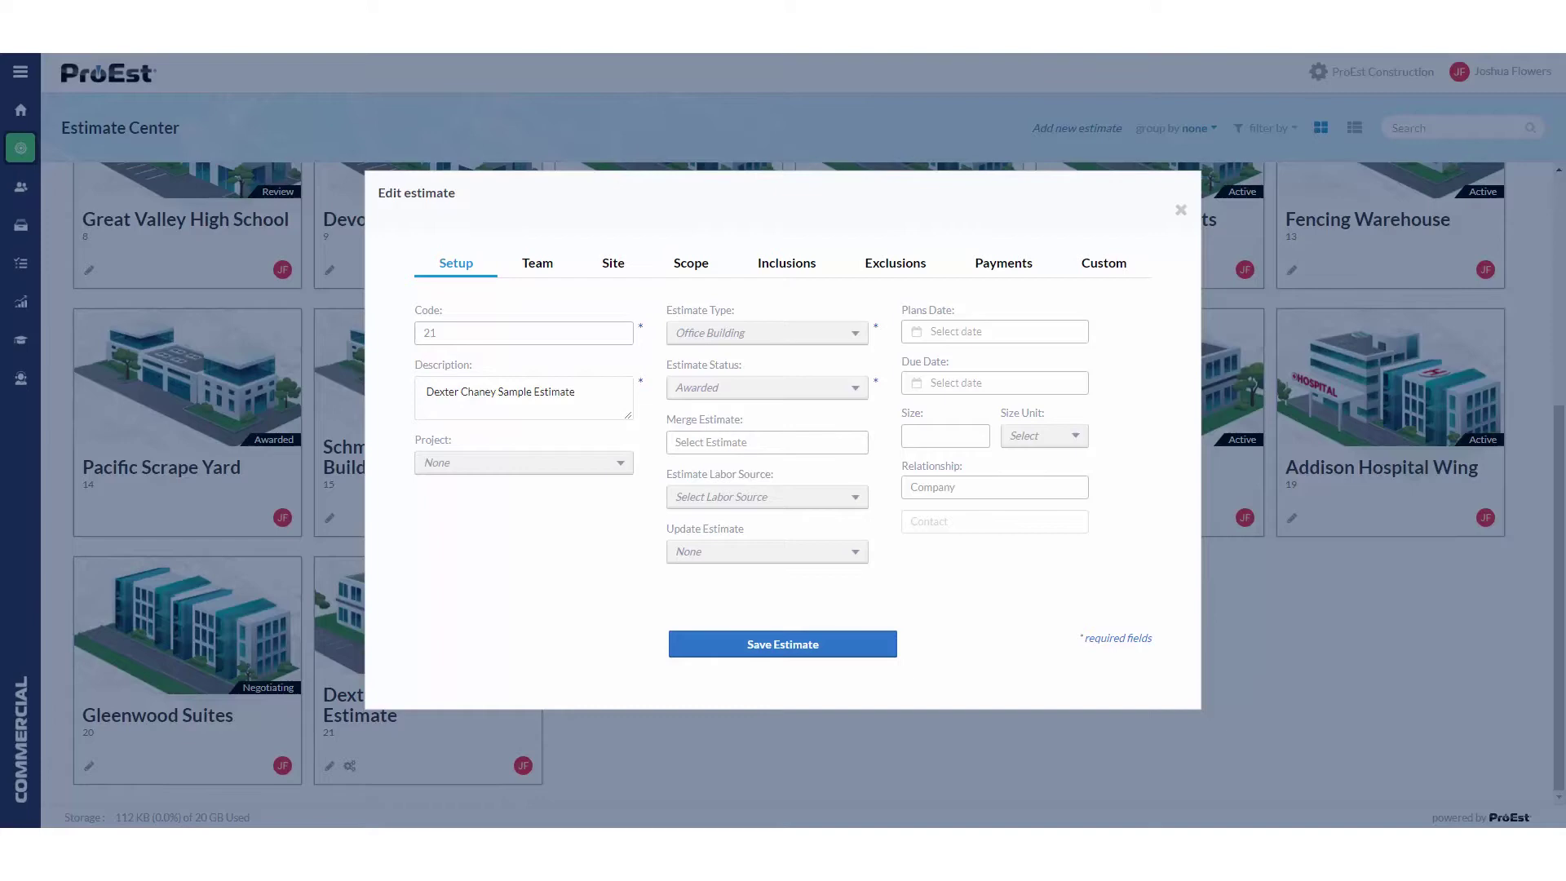
left_click(782, 644)
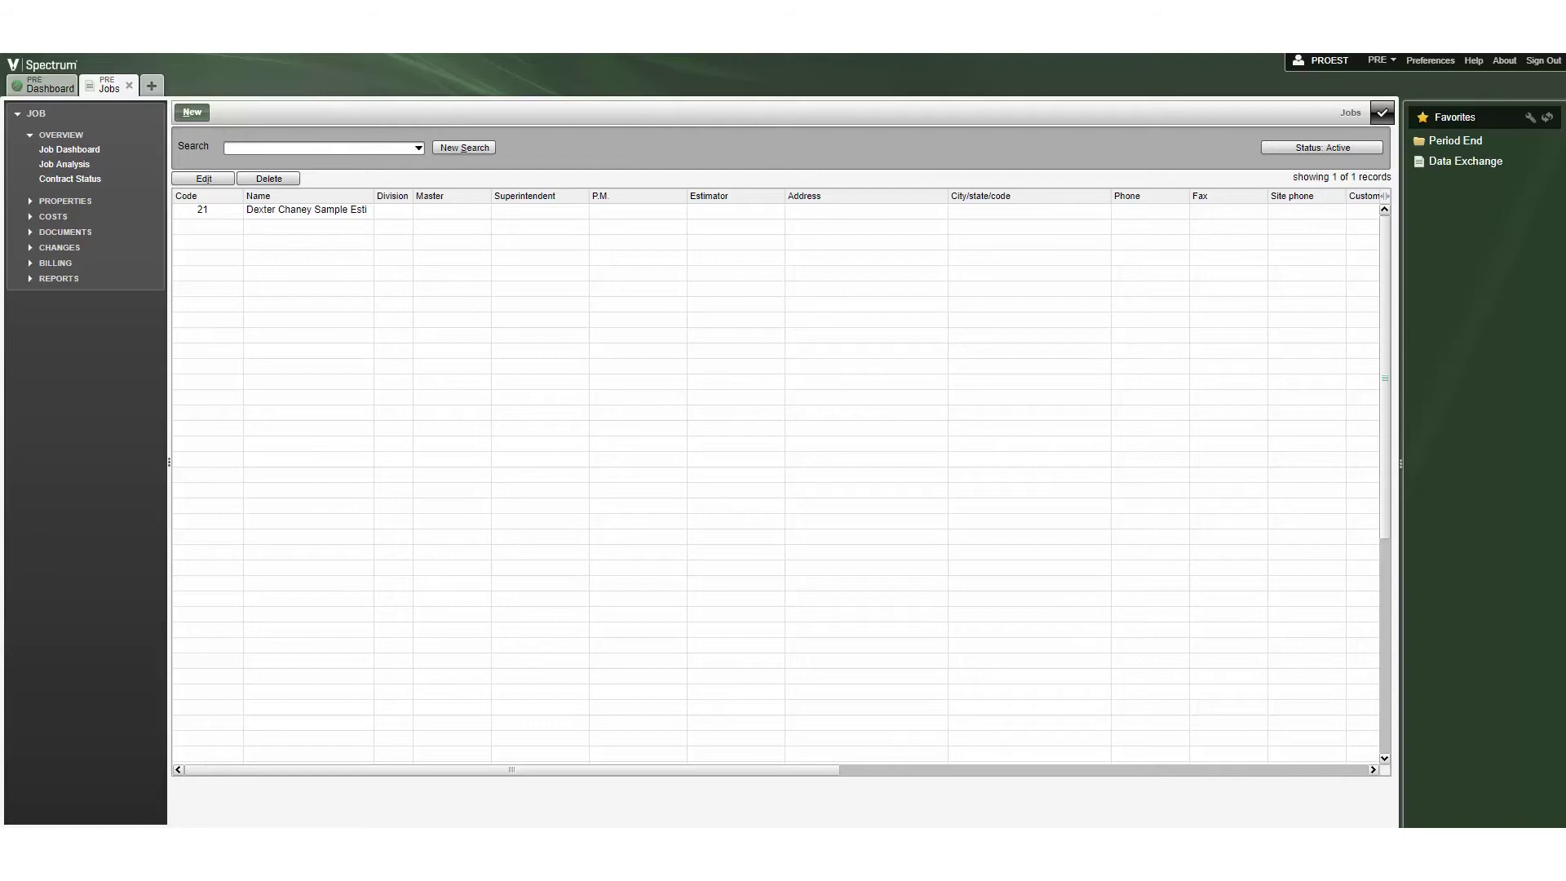
Show job 21's Phases page under PROPERTIES in Spectrum
left_click(306, 210)
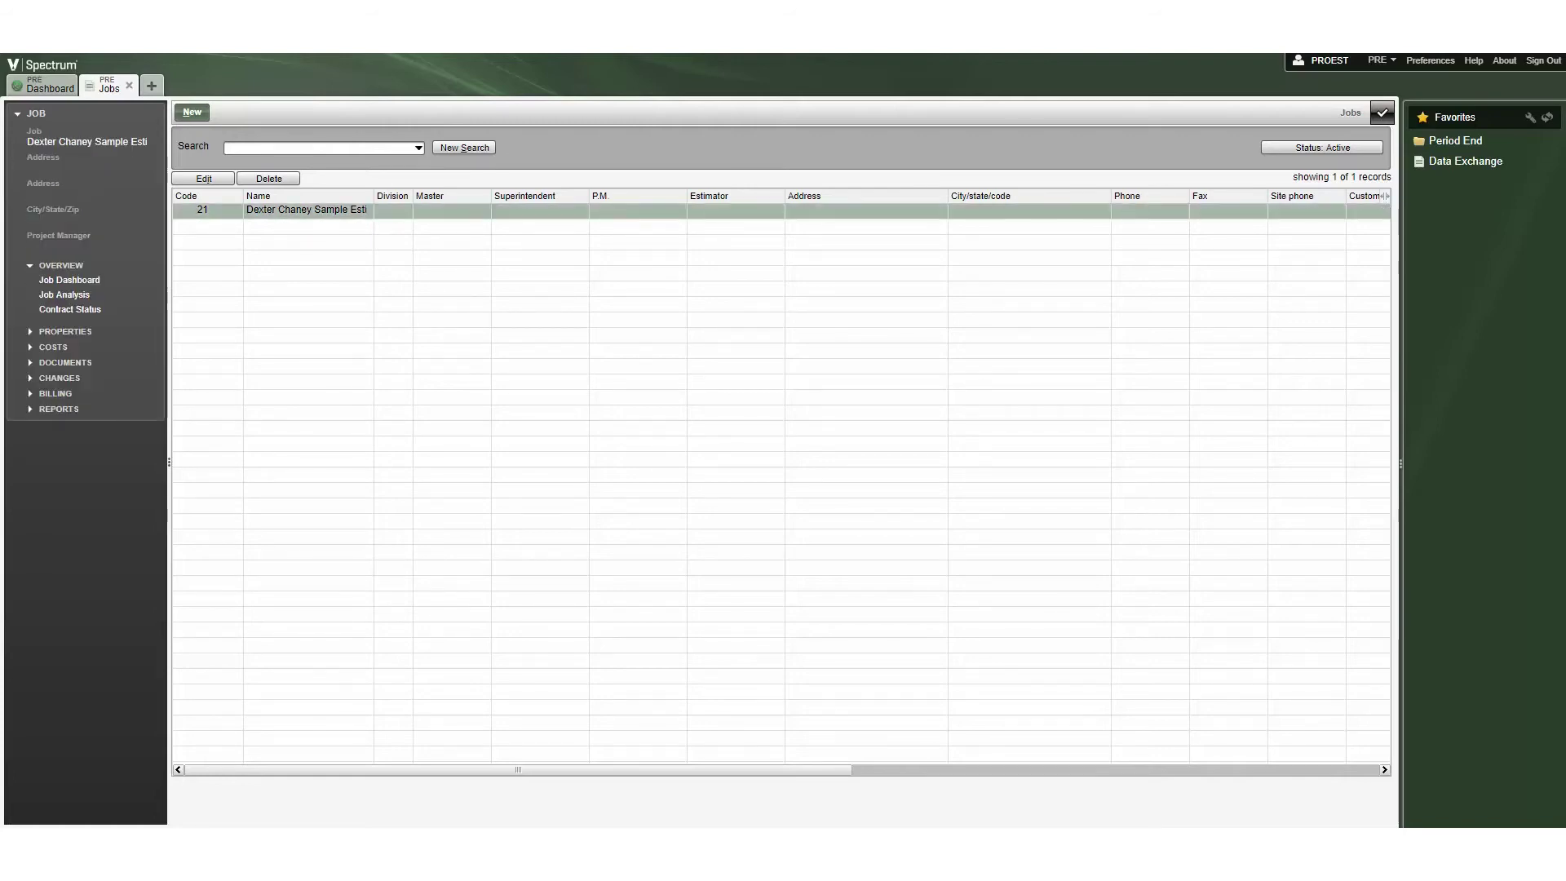
left_click(66, 331)
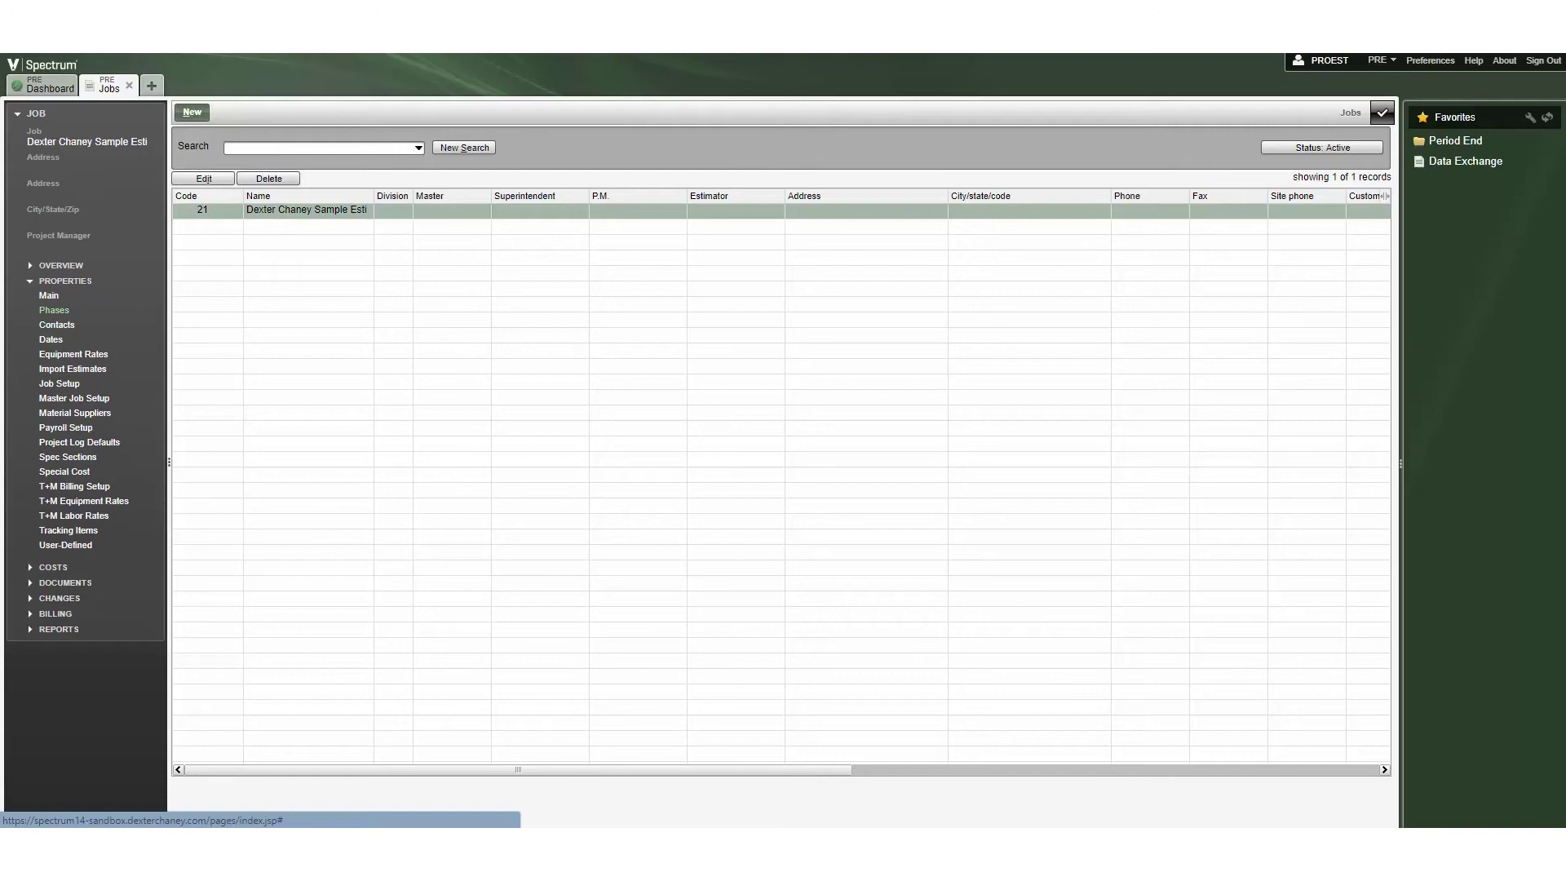
left_click(55, 310)
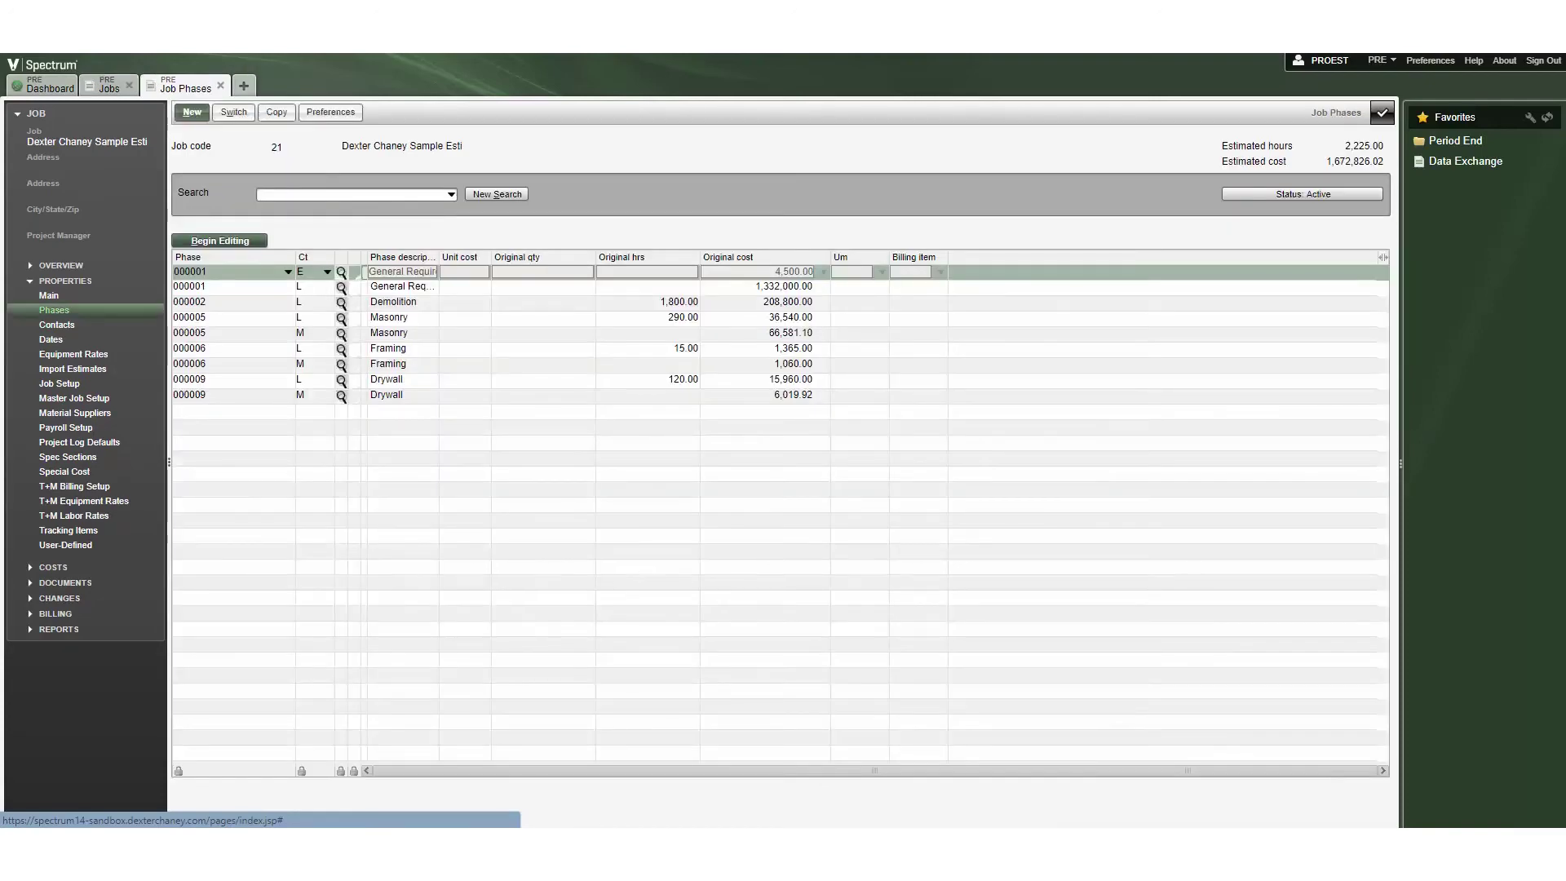